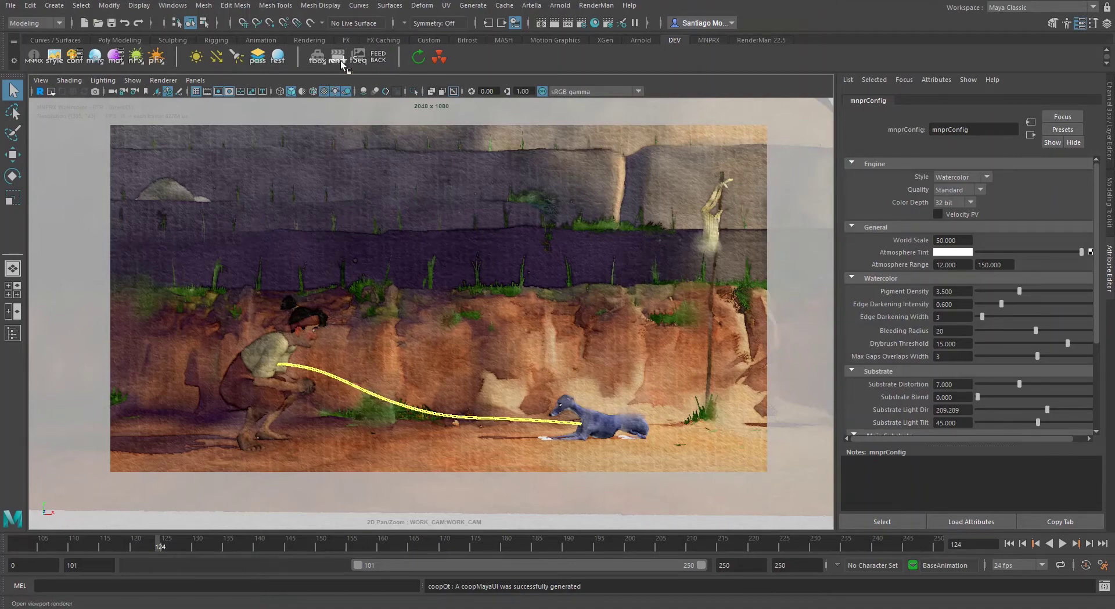
Open the Viewport Renderer capture window and position it over the viewport
left_click(339, 60)
left_click_drag(971, 248, 428, 160)
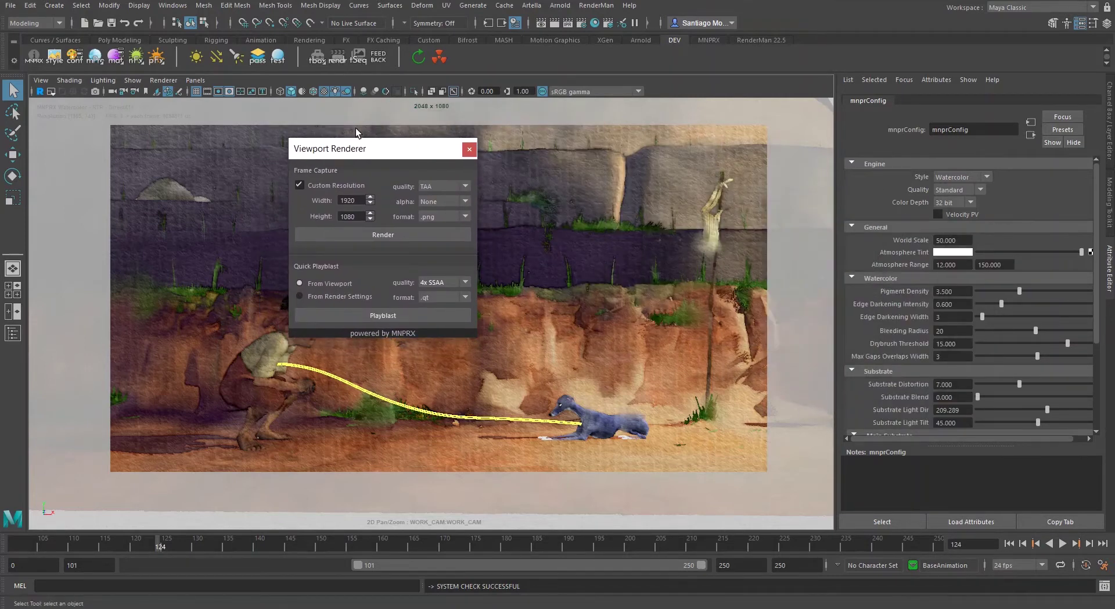
left_click_drag(352, 149, 395, 127)
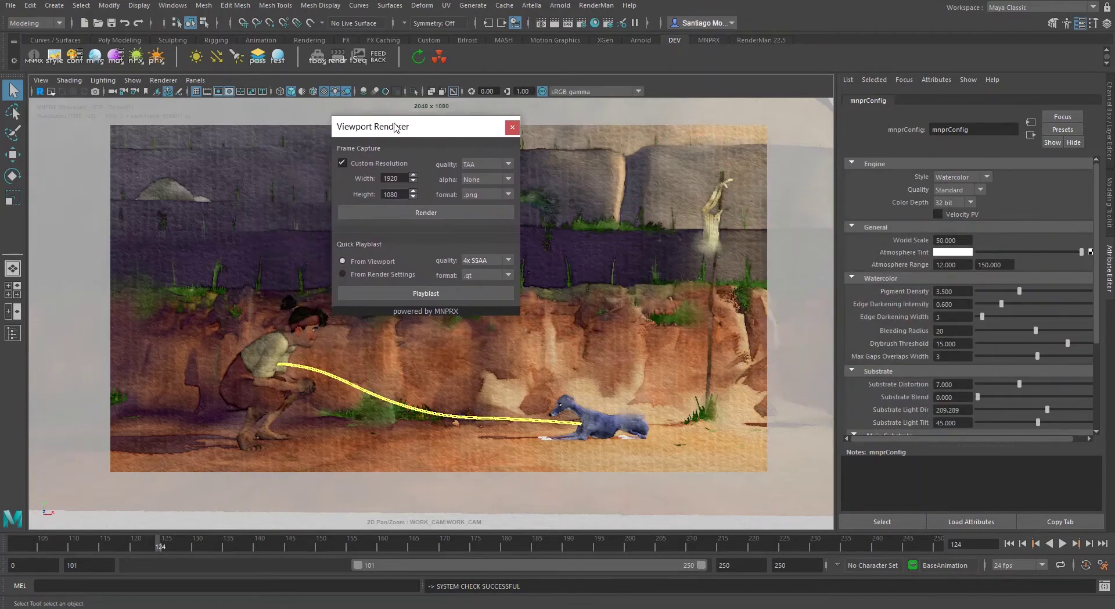
Enable the 1920 × 1080 custom resolution with TAA quality, no alpha, and .png format
left_click(369, 165)
left_click(382, 168)
left_click(486, 165)
left_click(487, 166)
left_click(487, 179)
left_click(485, 195)
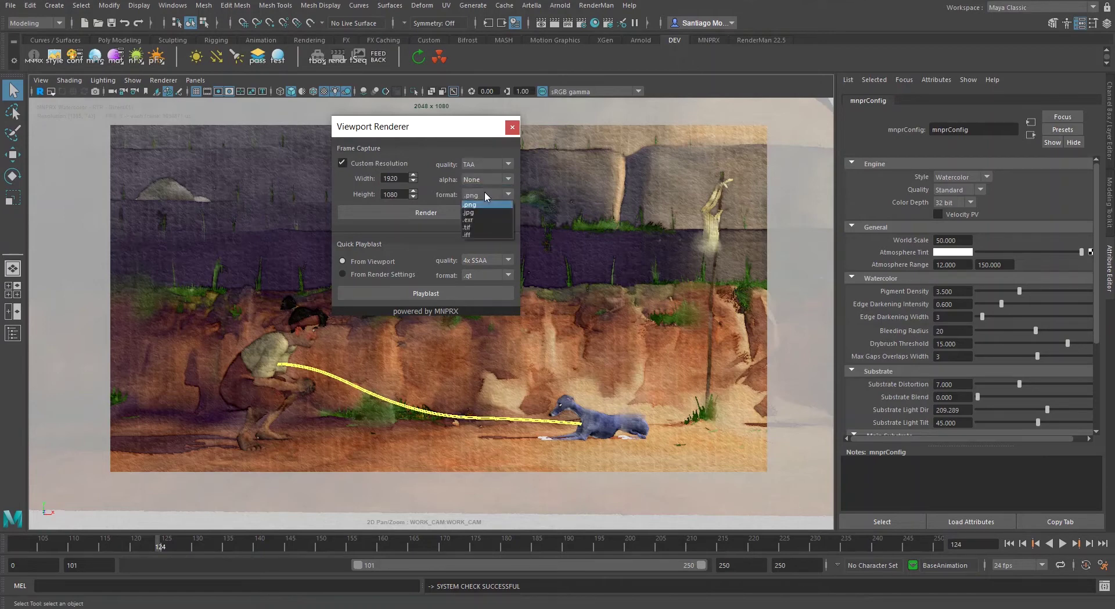
left_click(485, 193)
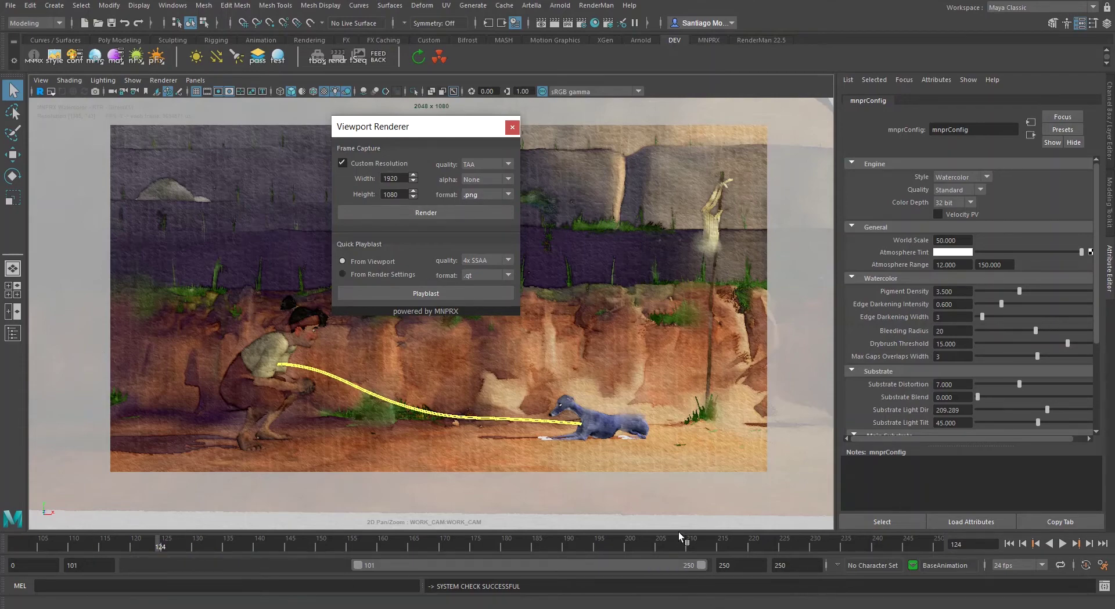
Confirm TAA quality and render the current frame to an image file
left_click(488, 260)
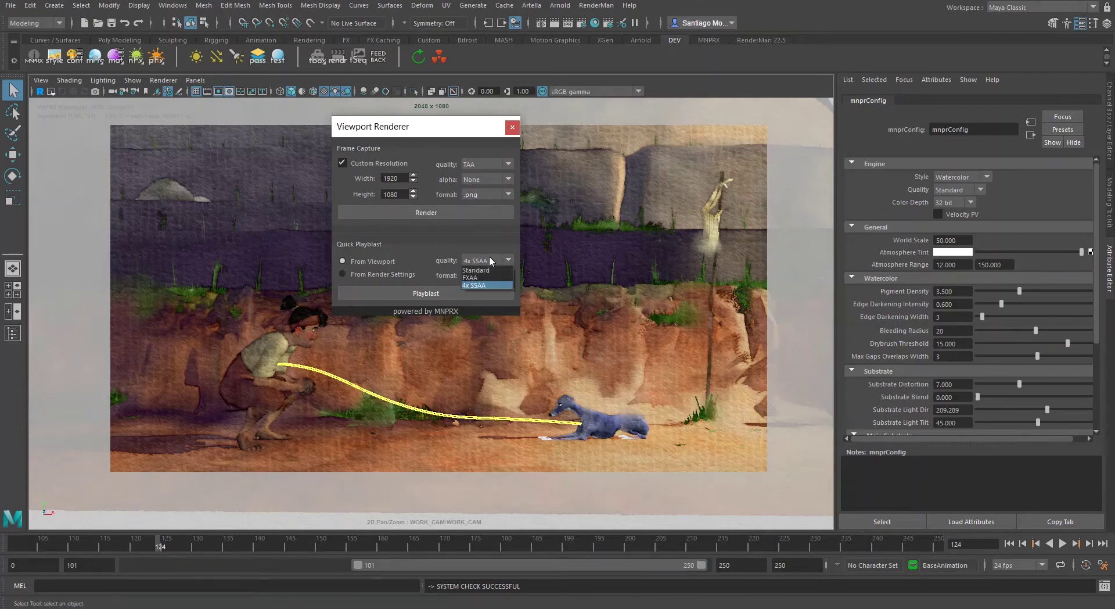
left_click_drag(419, 127, 525, 135)
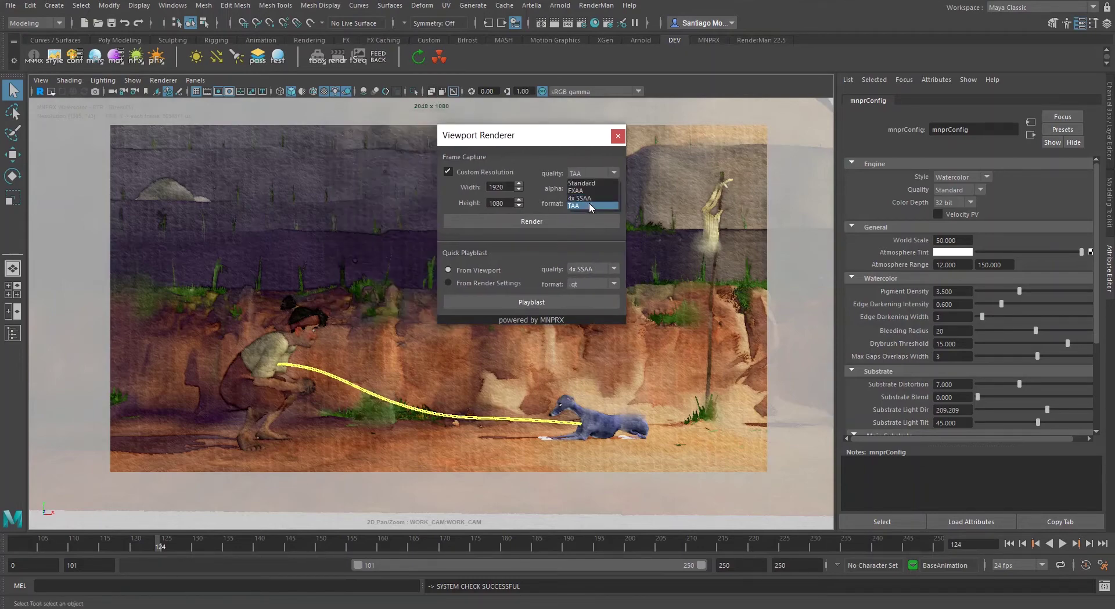
left_click(589, 205)
left_click(535, 219)
Save the frame capture as newRender.png in the Shot 40 folder
left_click(306, 235)
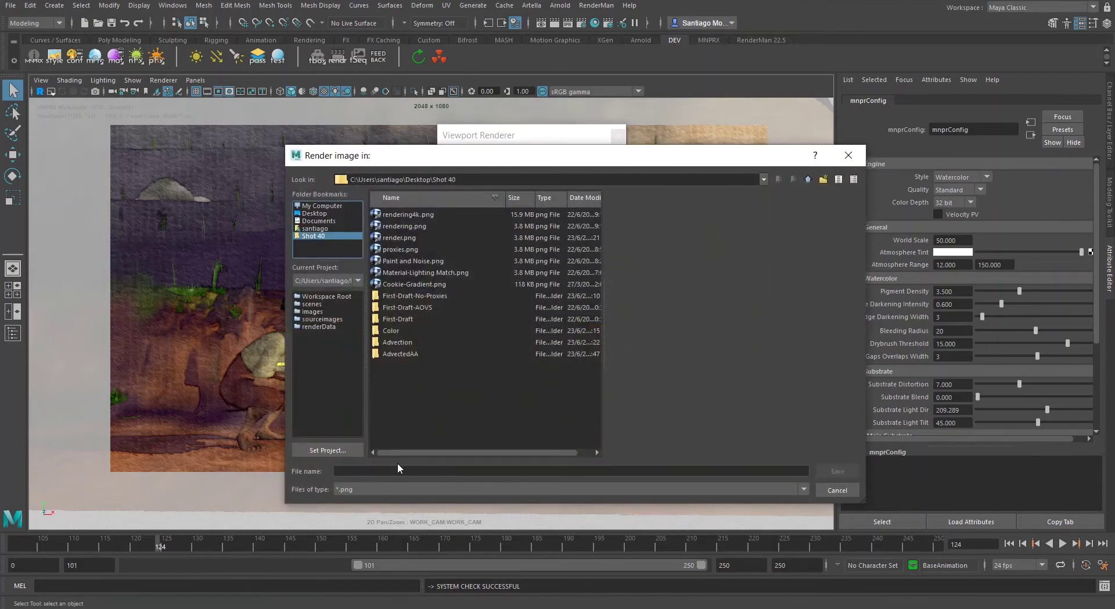
left_click(379, 471)
type("newRen")
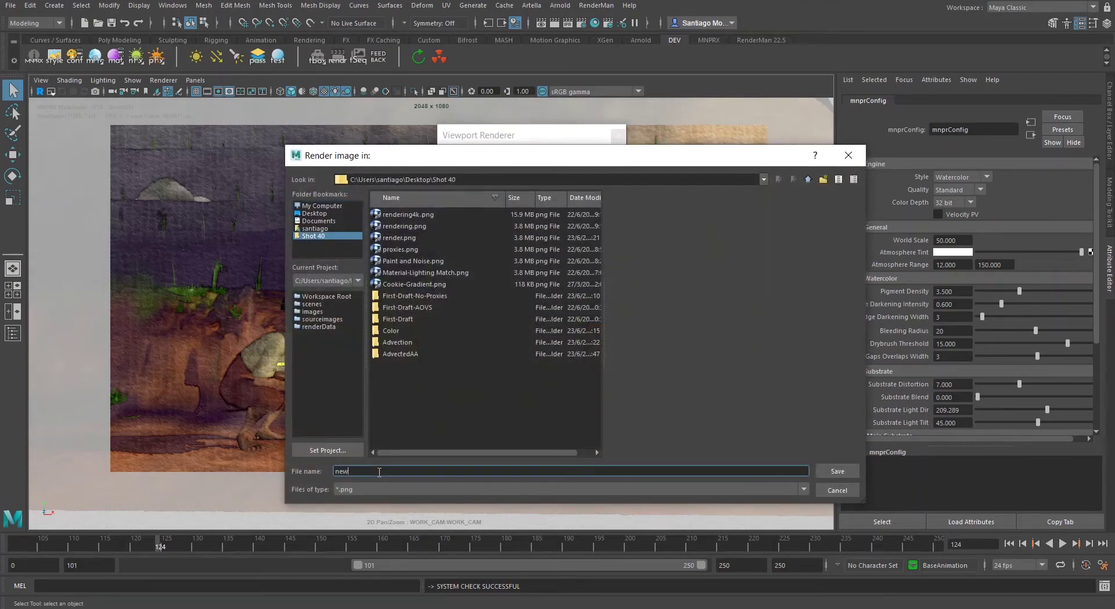
type("der")
left_click(847, 469)
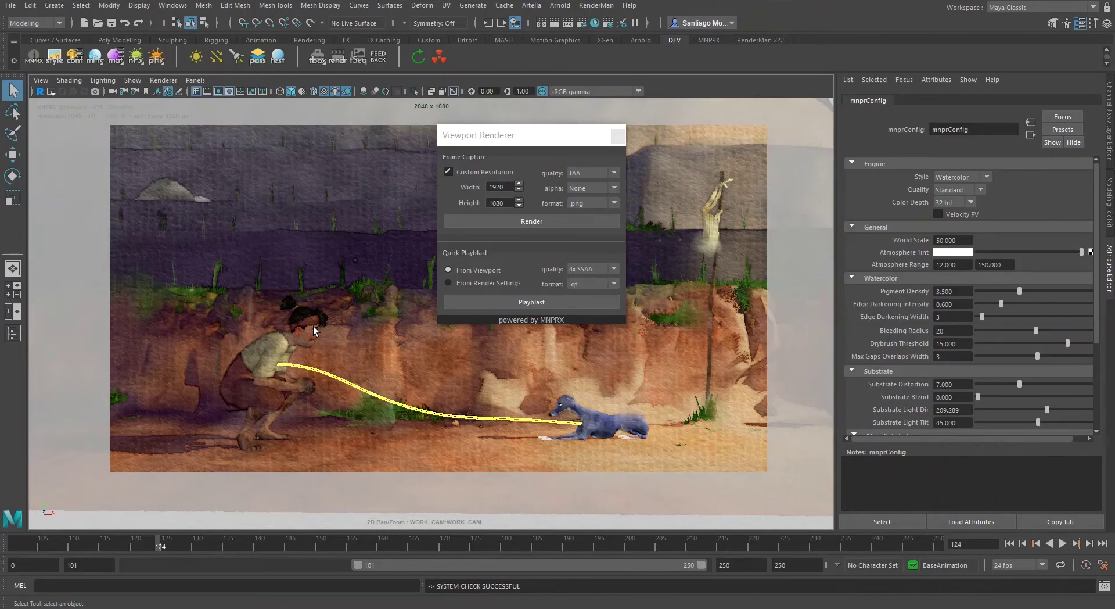
key("alt+Tab")
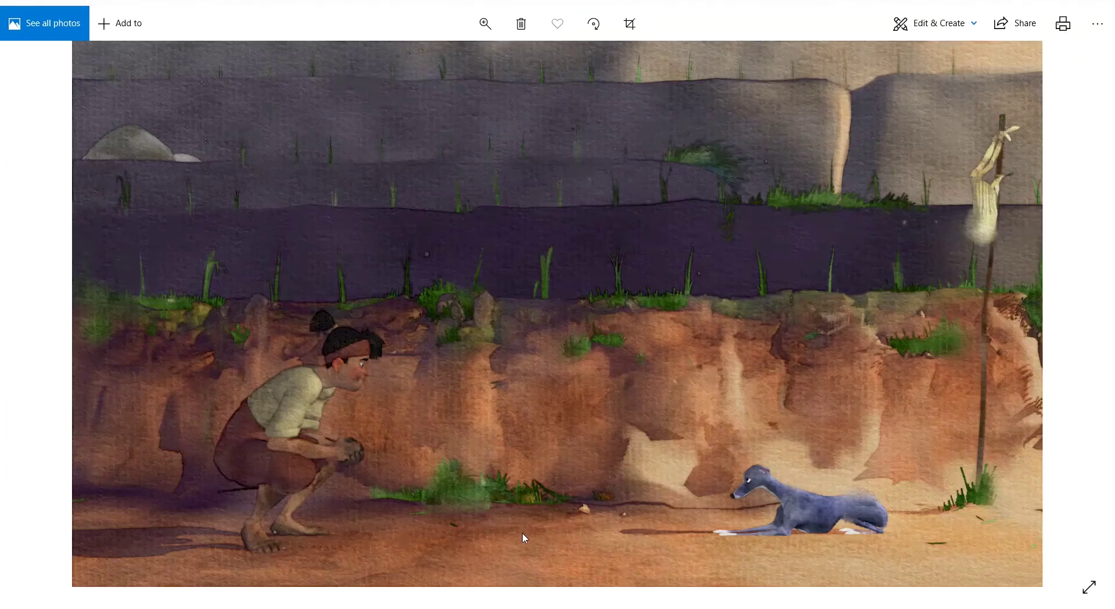
key("alt+Tab")
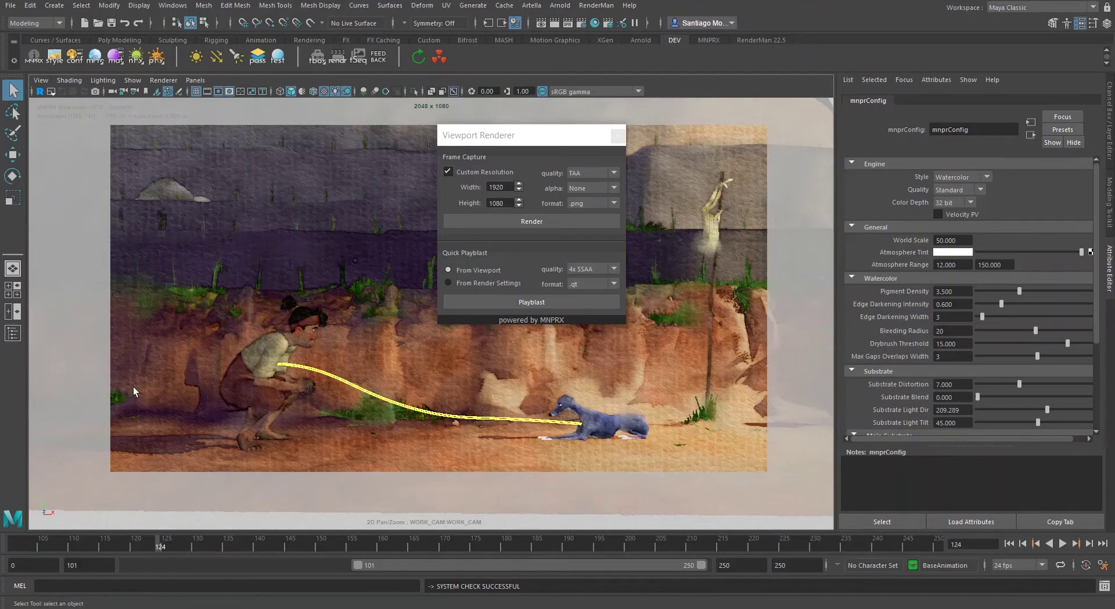
key("alt+Tab")
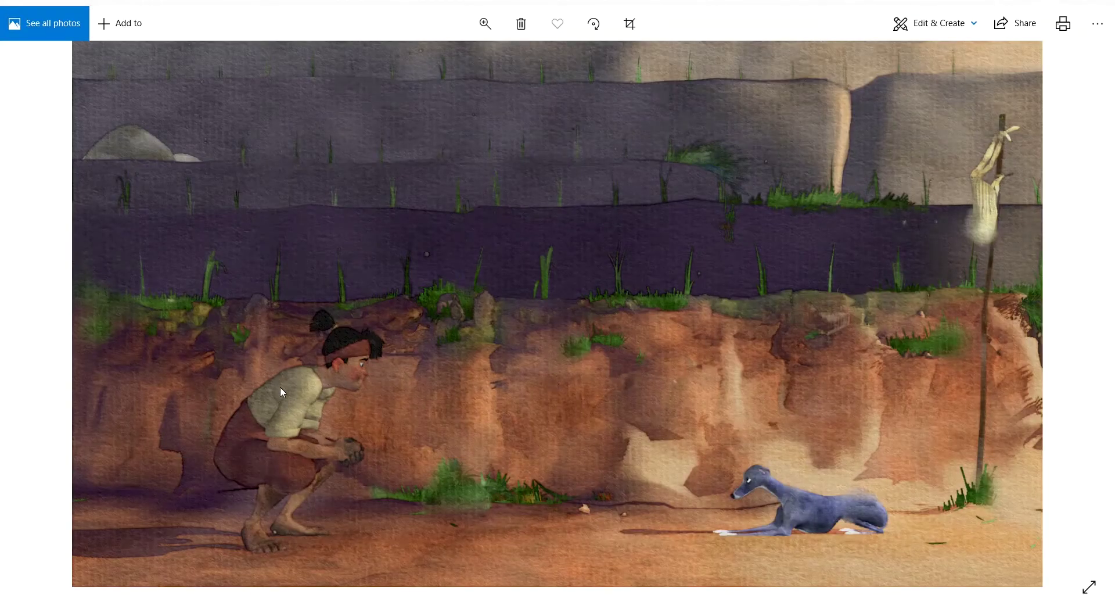
scroll(310, 382, "up", 5)
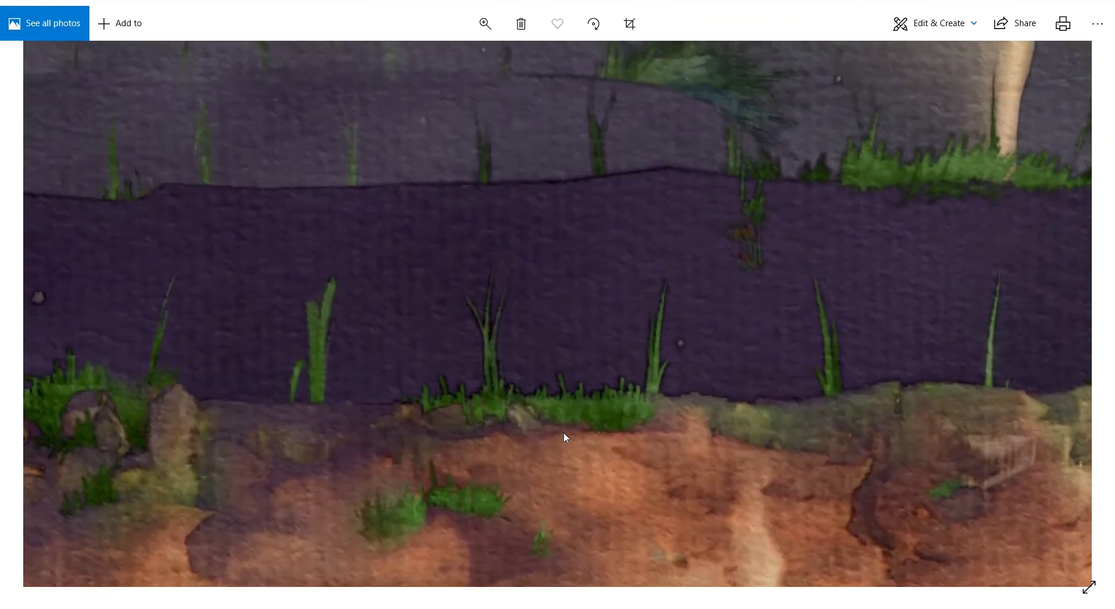
scroll(564, 432, "down", 5)
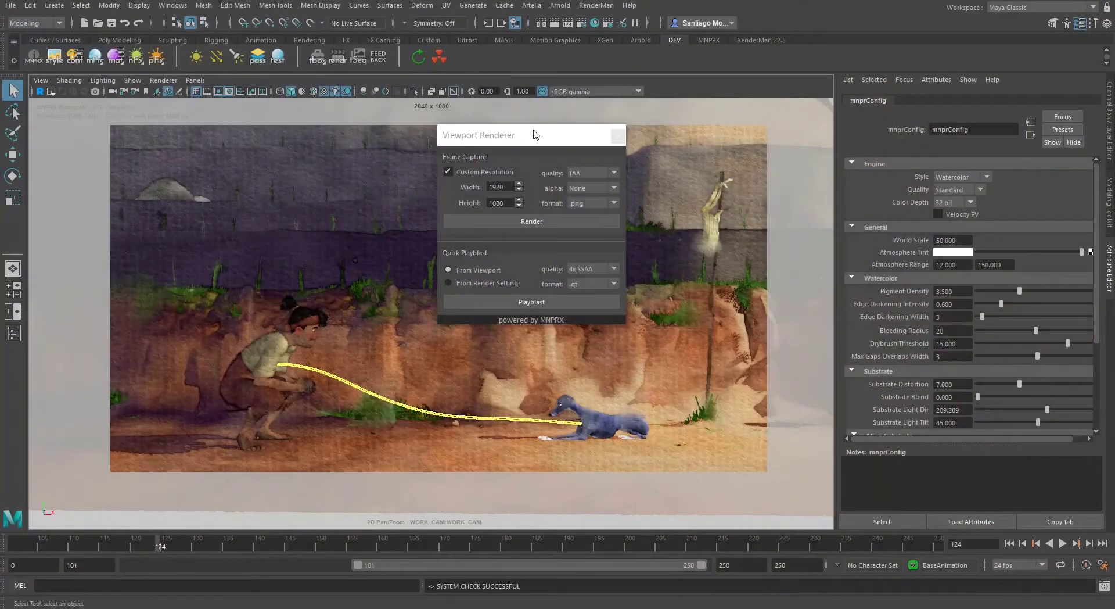
left_click_drag(538, 129, 709, 134)
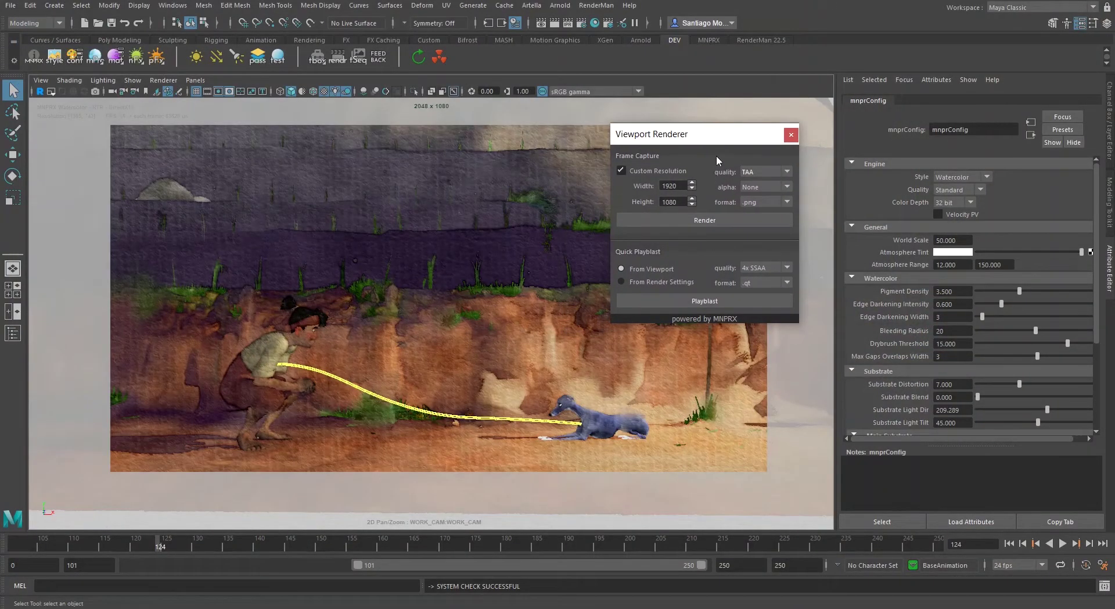
Scrub the timeline to frame 127 and close the viewport capture window
left_click(159, 546)
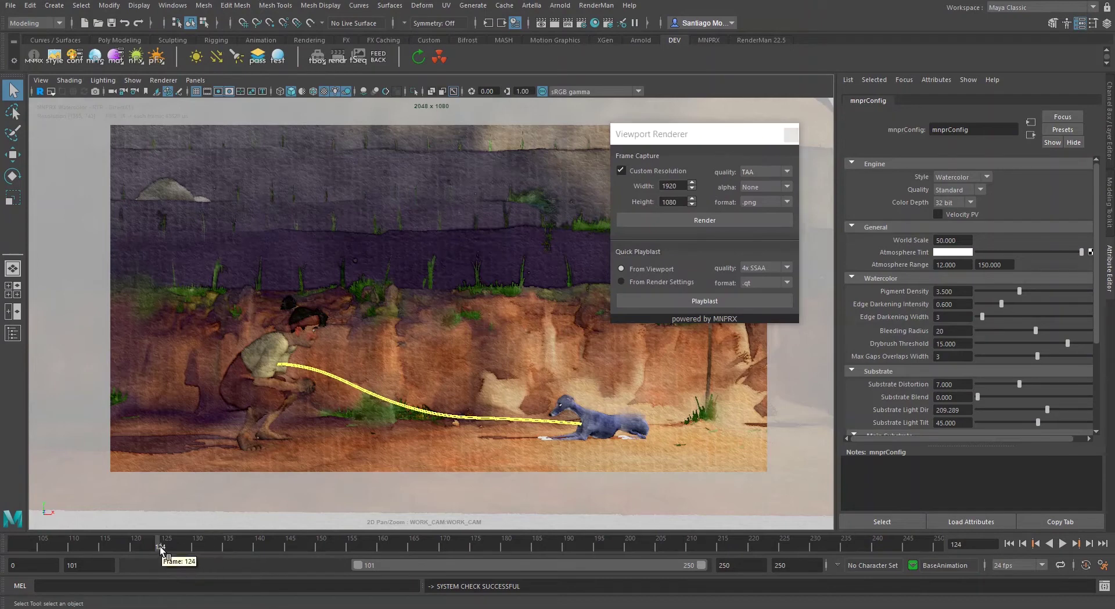
left_click_drag(159, 546, 179, 549)
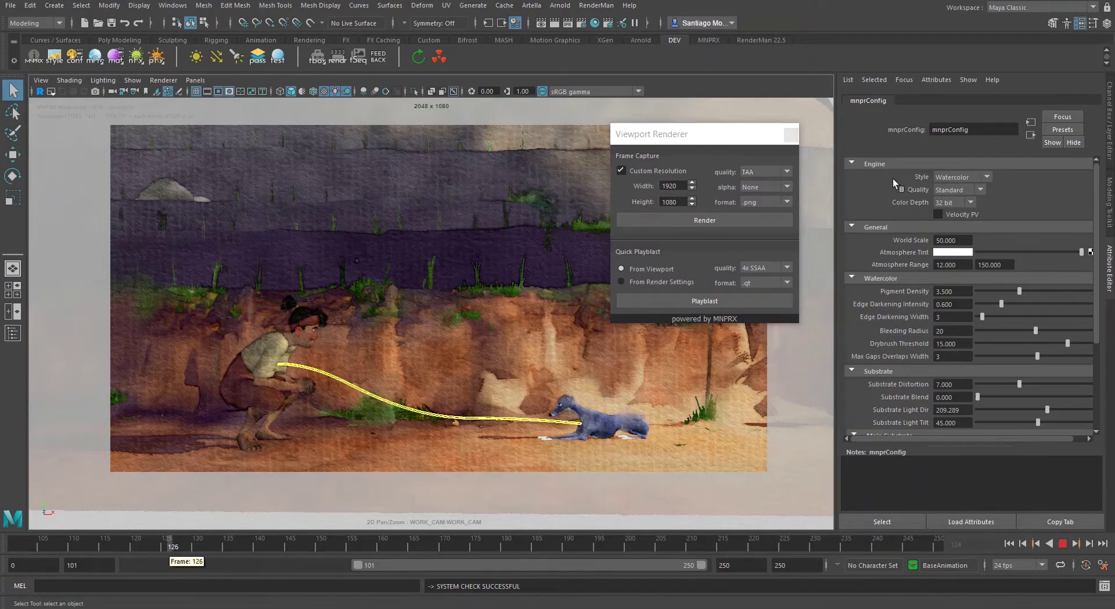
left_click(791, 134)
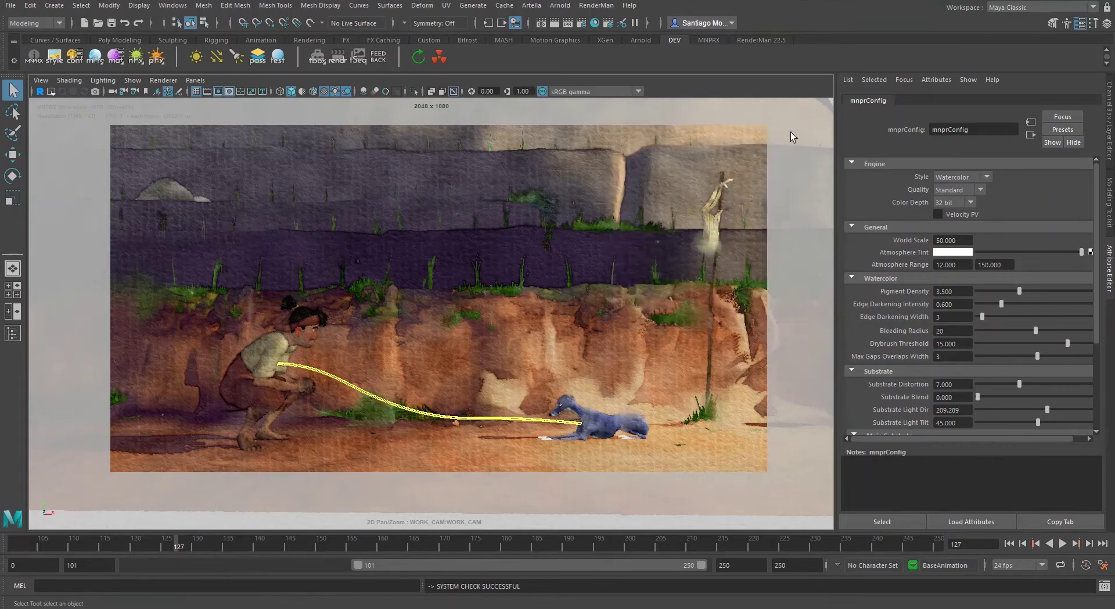
Open MNPRX Renderer with 0040_style targets, frames 101–250 as .exr, plus the Pass Inspector
left_click(357, 62)
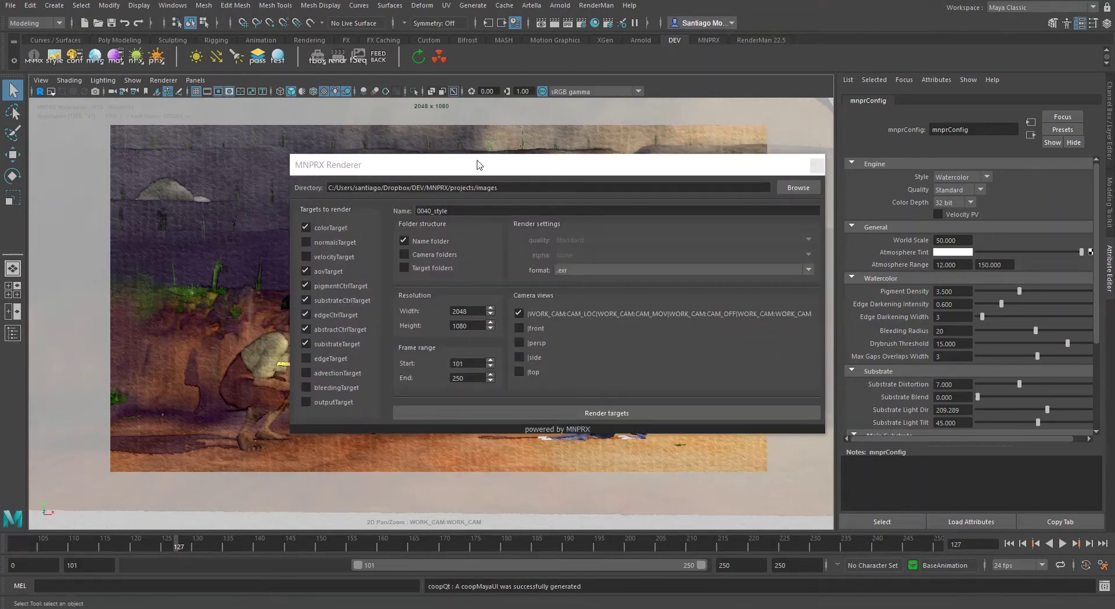
left_click_drag(479, 165, 610, 133)
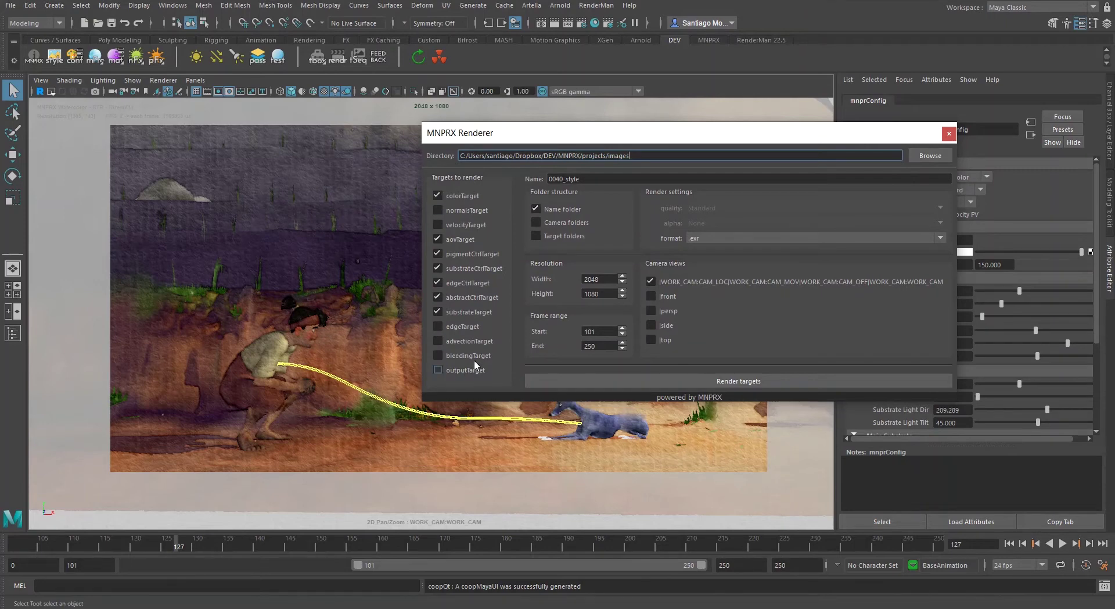
left_click(255, 58)
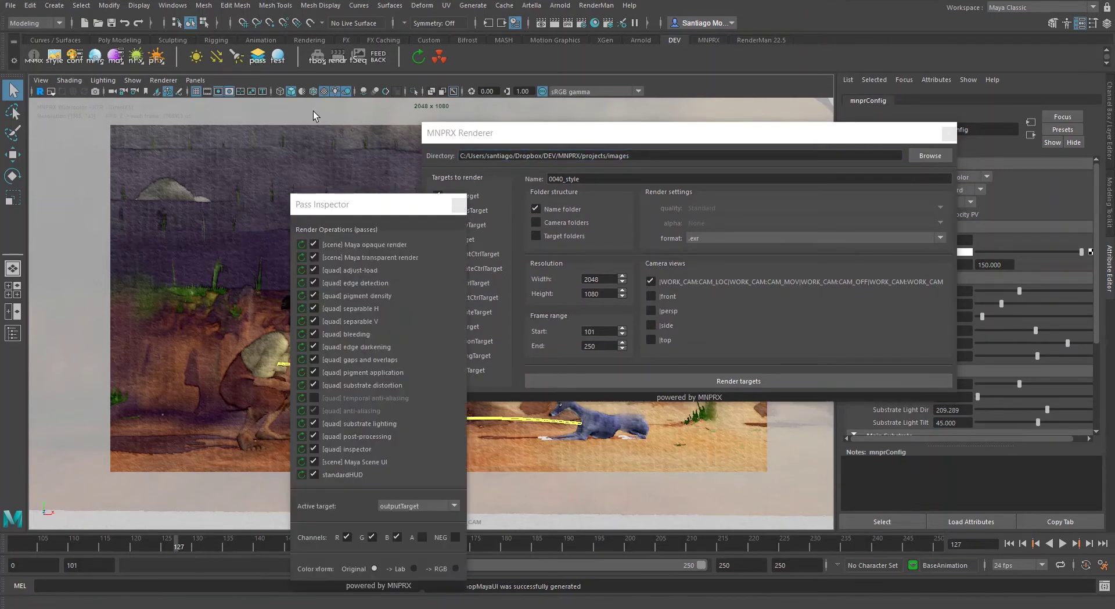
Move the Pass Inspector aside and display colorTarget in the viewport
left_click_drag(368, 206, 235, 46)
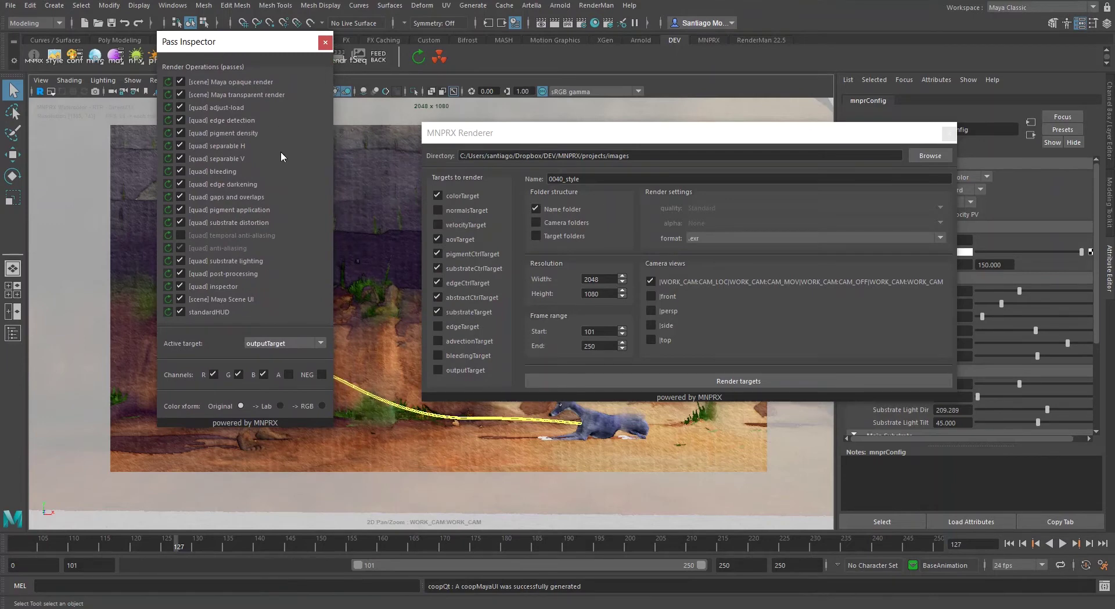
left_click(282, 343)
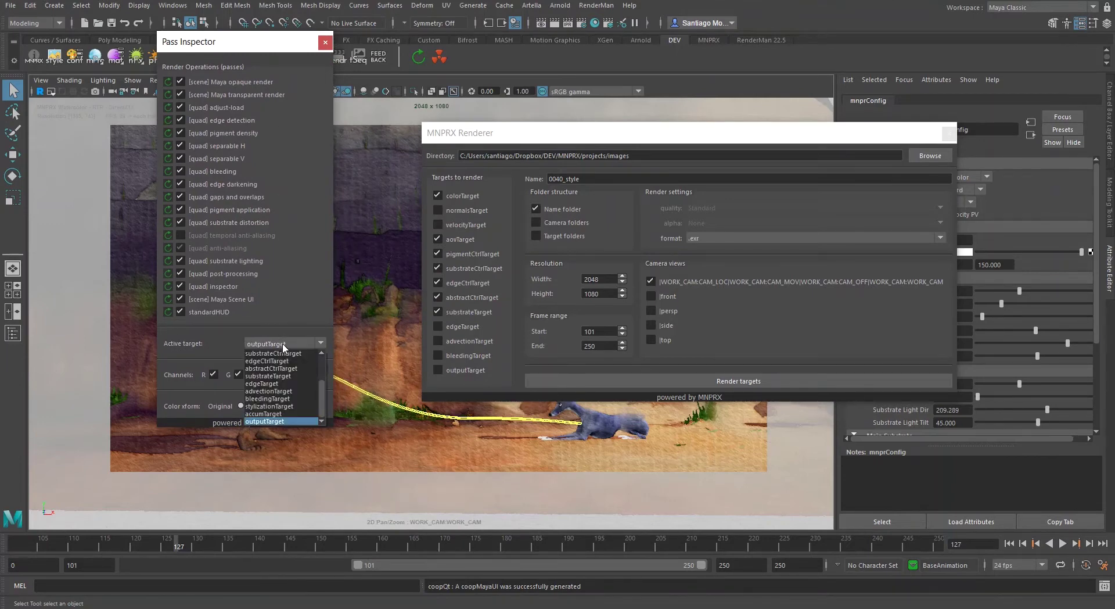
scroll(282, 356, "up", 2)
left_click(270, 354)
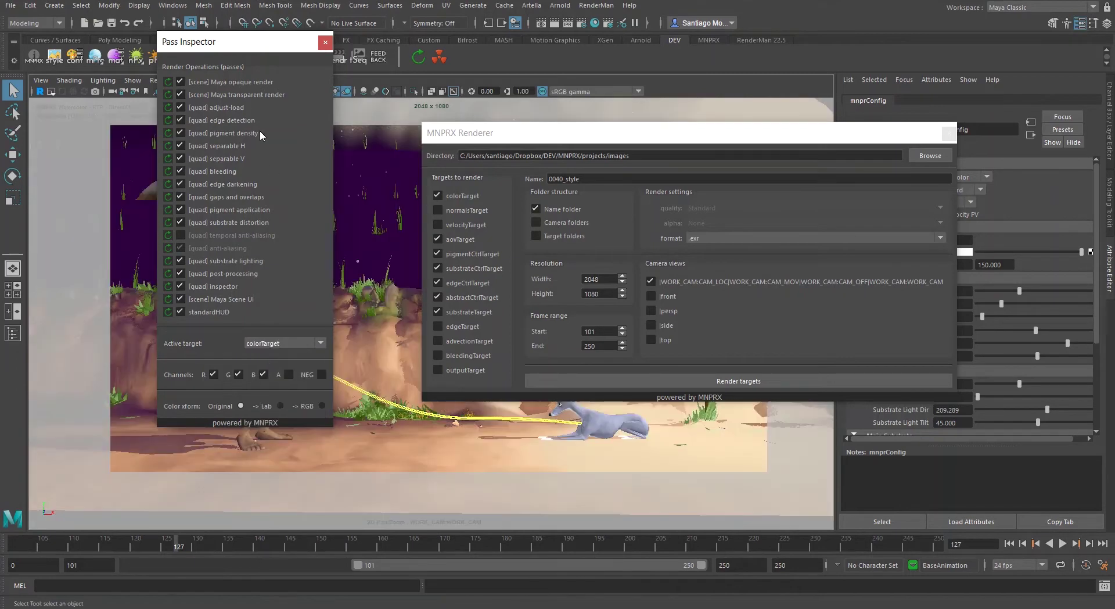
Preview aovTarget in the viewport, then switch the active target to outputTarget
left_click_drag(221, 53, 550, 81)
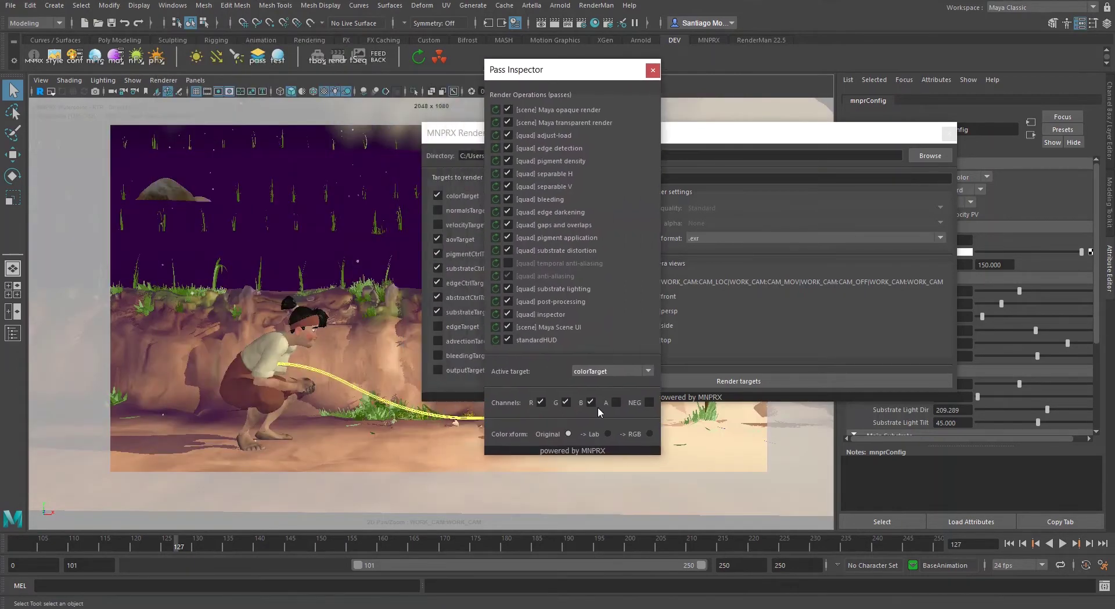
left_click(618, 368)
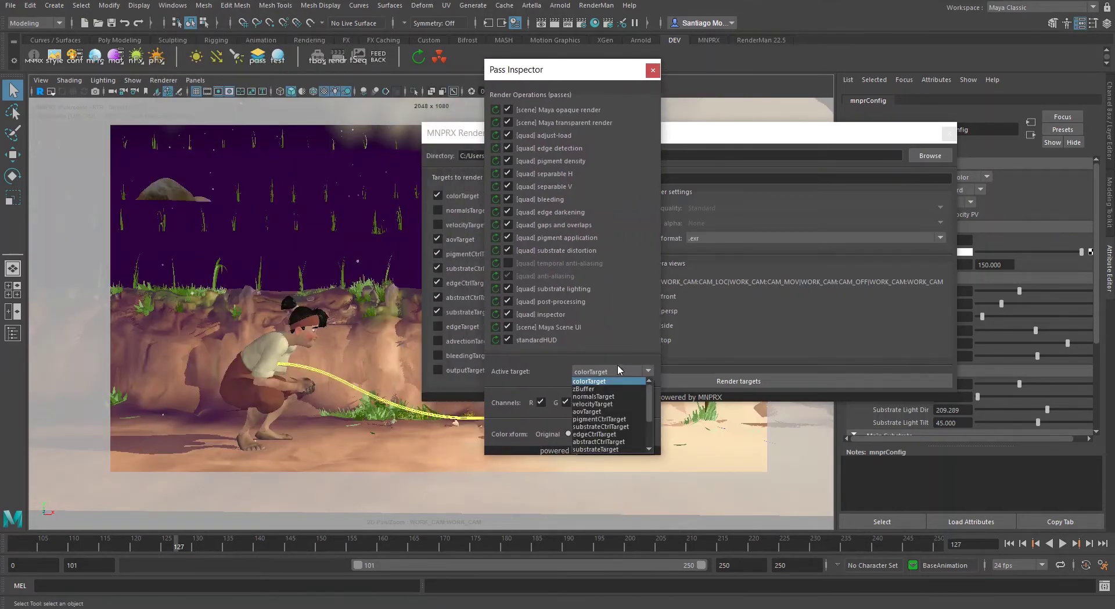
left_click(618, 411)
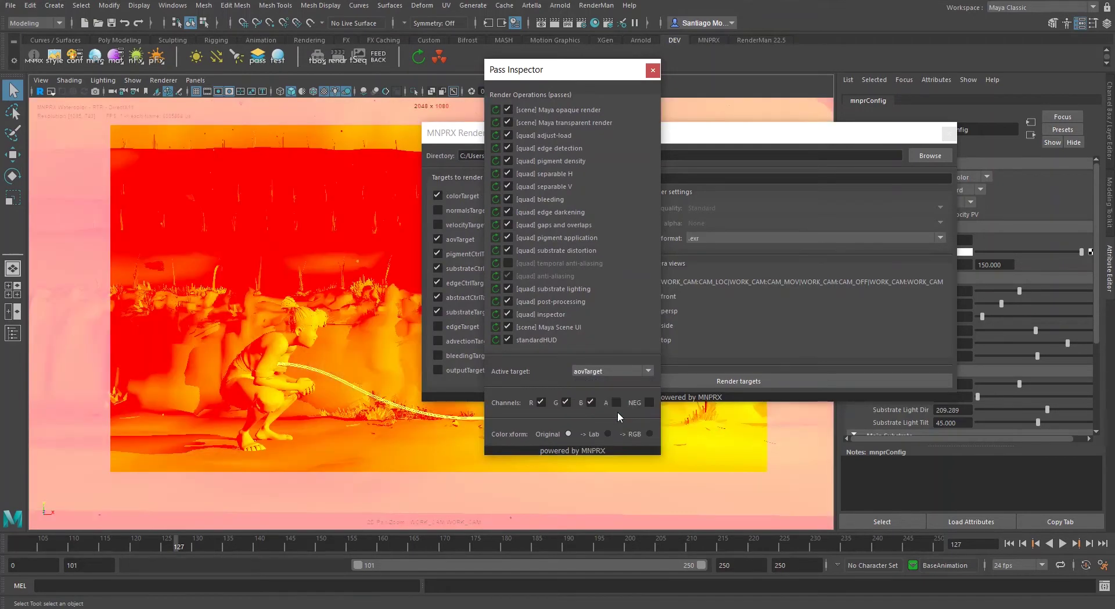
left_click(611, 375)
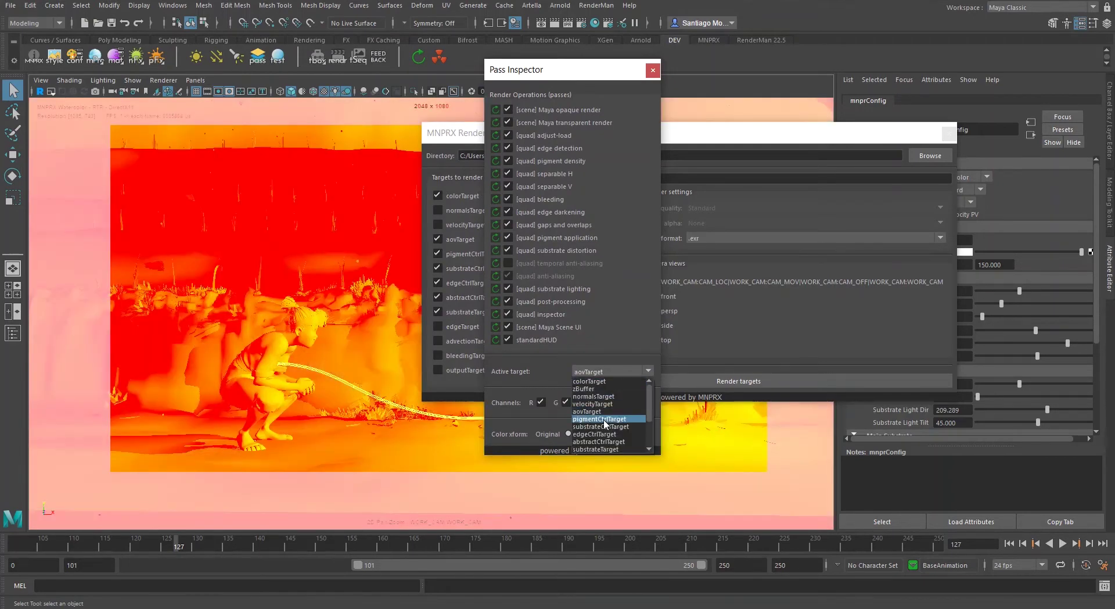
left_click(592, 449)
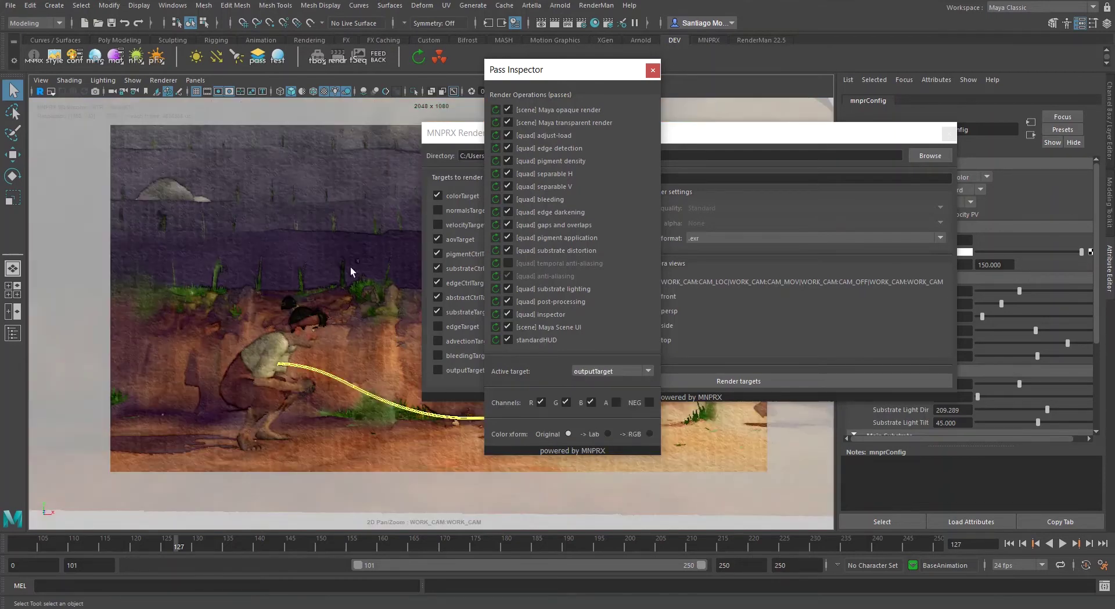
left_click(590, 370)
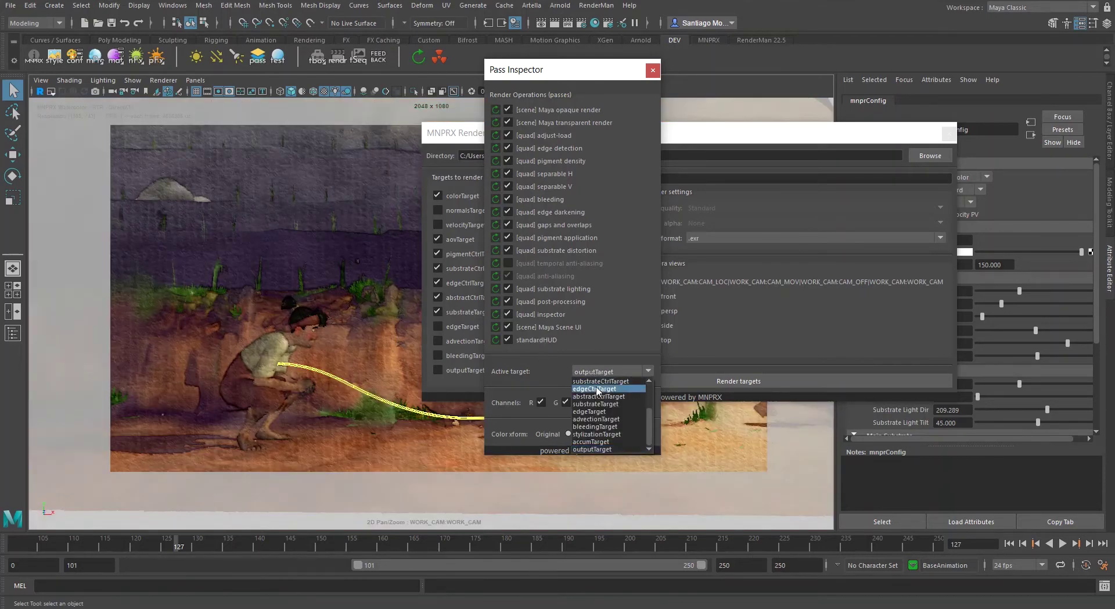
left_click(629, 350)
left_click_drag(583, 77, 294, 67)
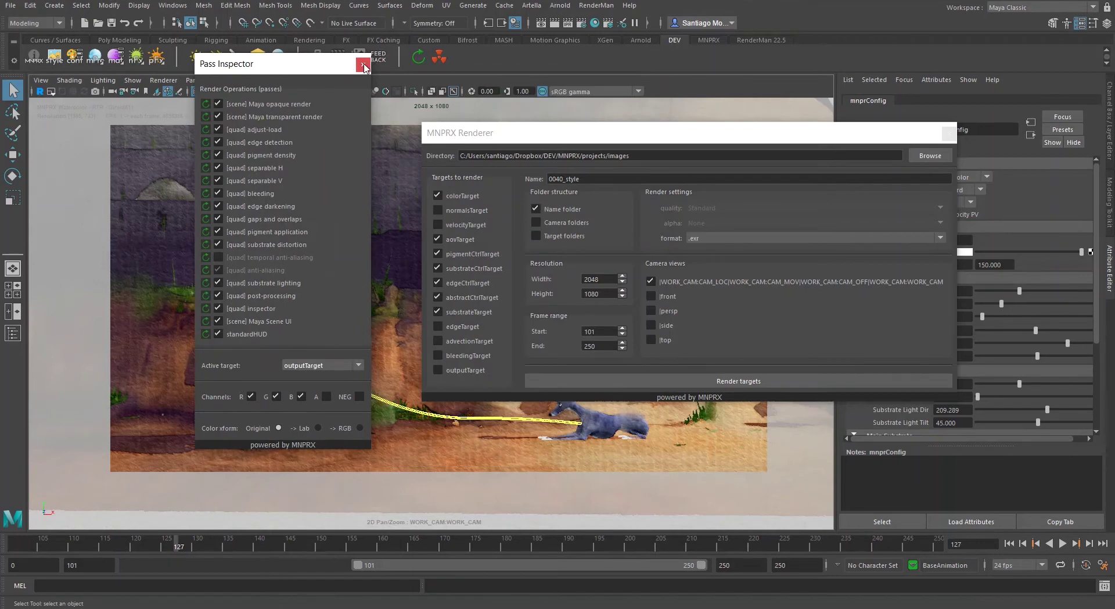
Close the Pass Inspector and render only outputTarget at TAA quality, alpha None, as .png
left_click(362, 63)
left_click_drag(646, 141, 687, 149)
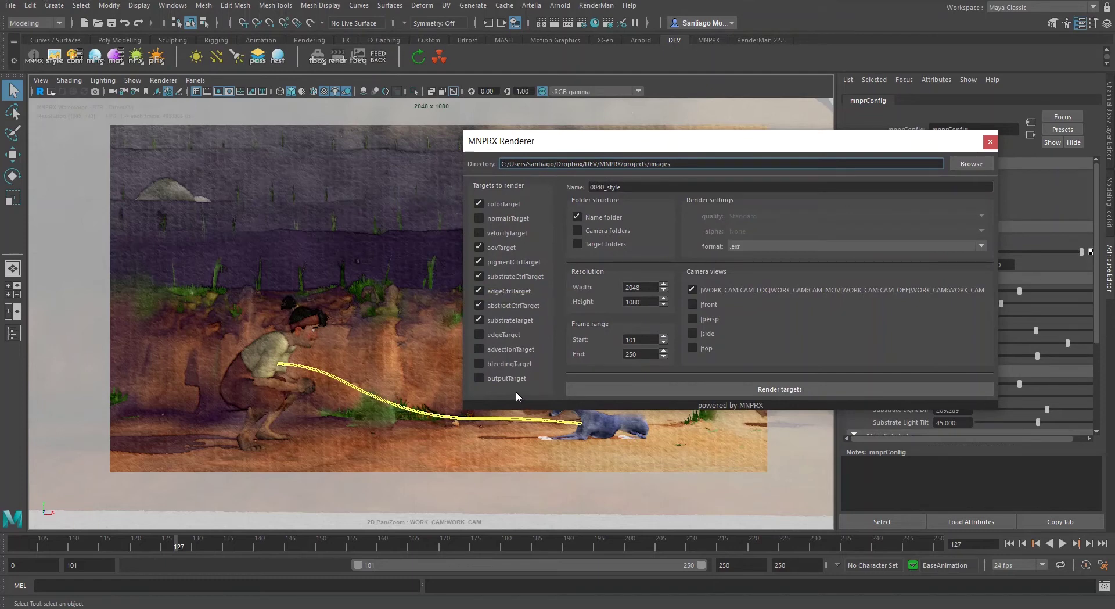
left_click(489, 379)
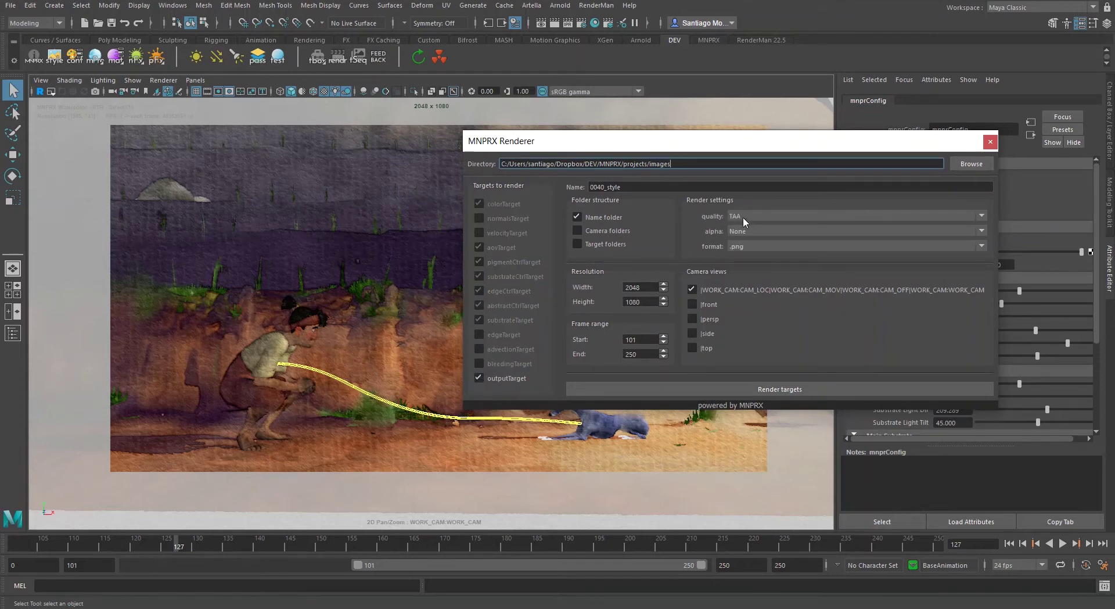
left_click(757, 217)
left_click(757, 217)
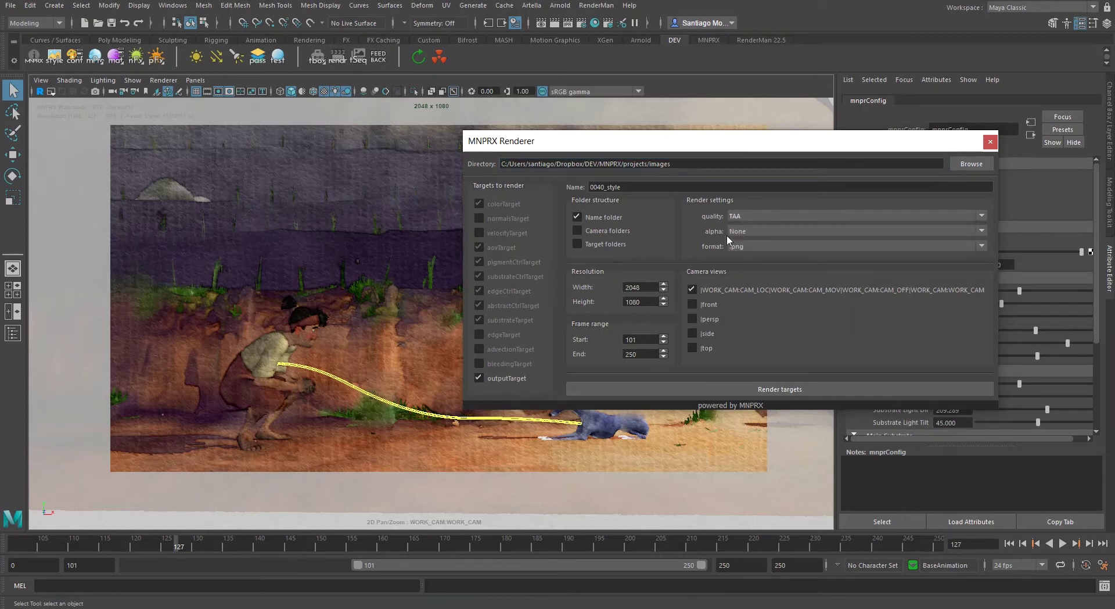
left_click(745, 231)
left_click(744, 231)
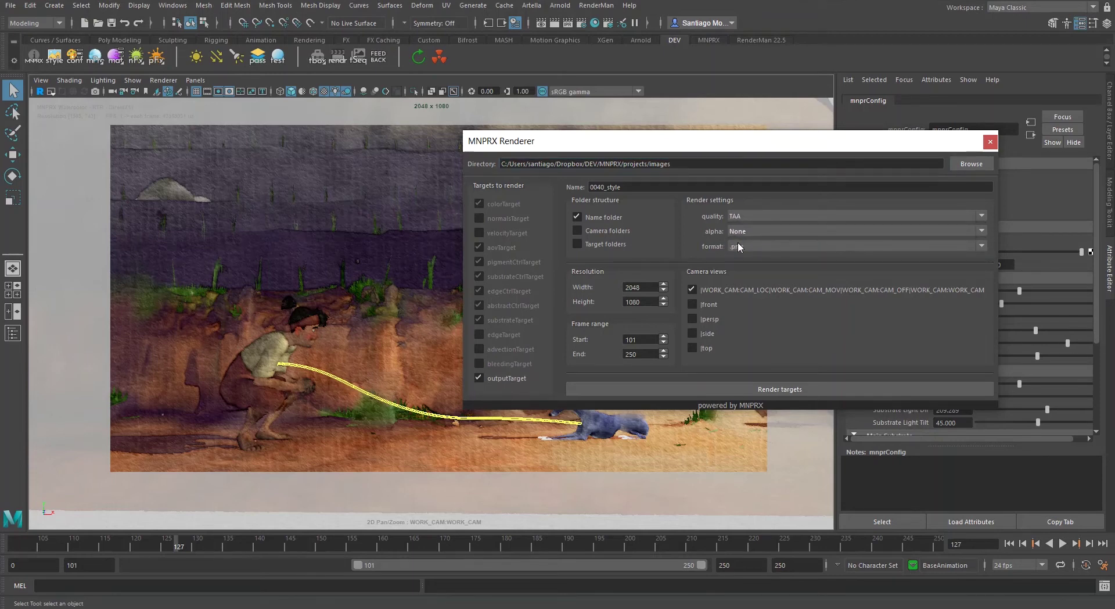
left_click(738, 245)
left_click(745, 245)
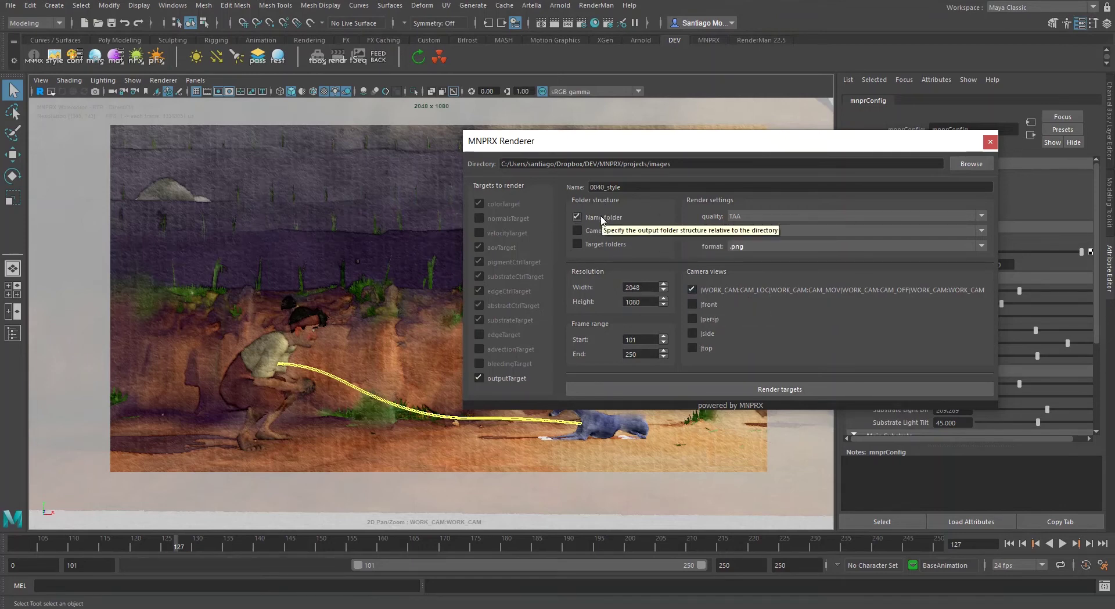
left_click_drag(615, 149, 635, 160)
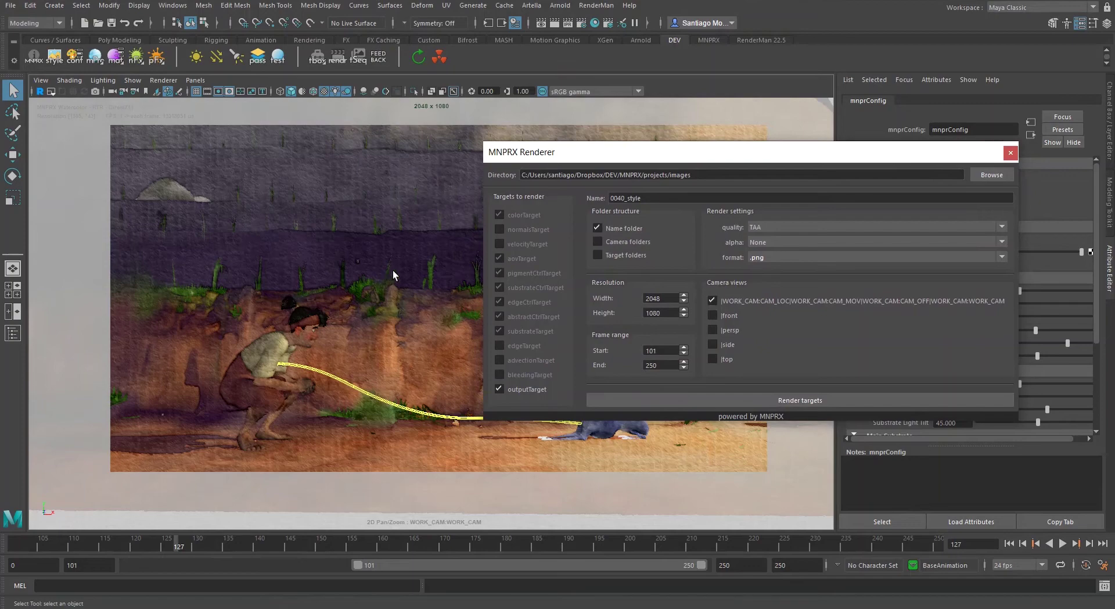
Play First-Draft-NA.mov from the Shot 40 folder full screen
key("alt+Tab")
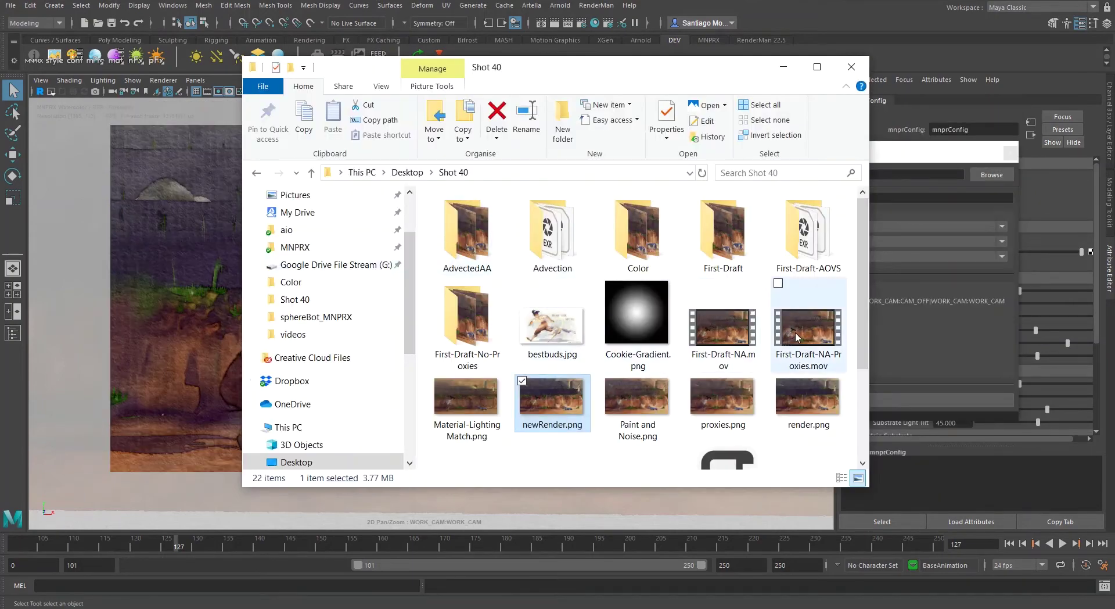
double_click(748, 336)
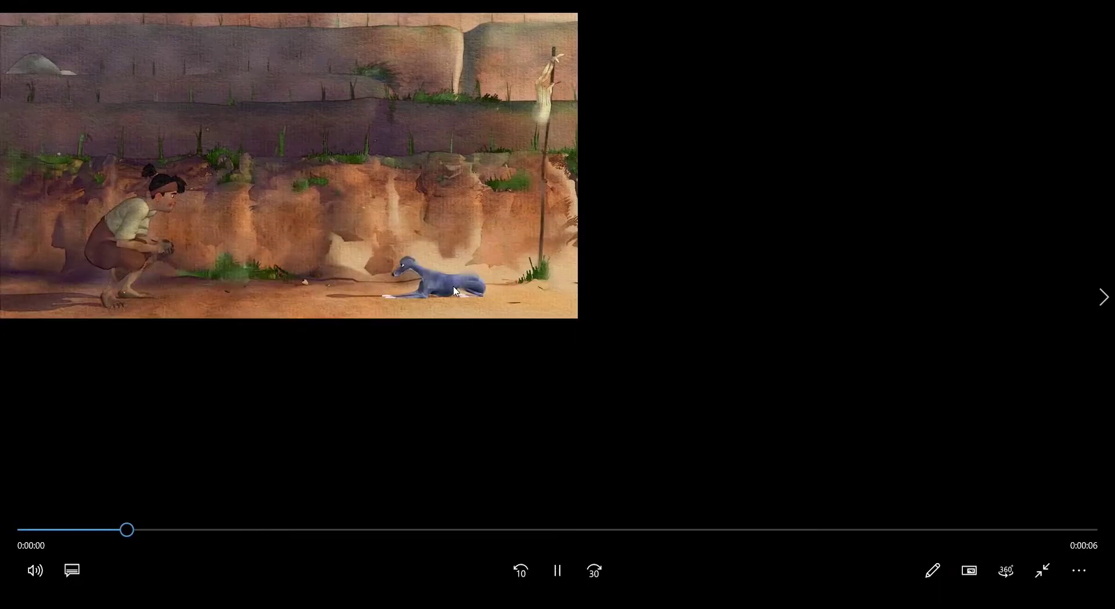
double_click(453, 286)
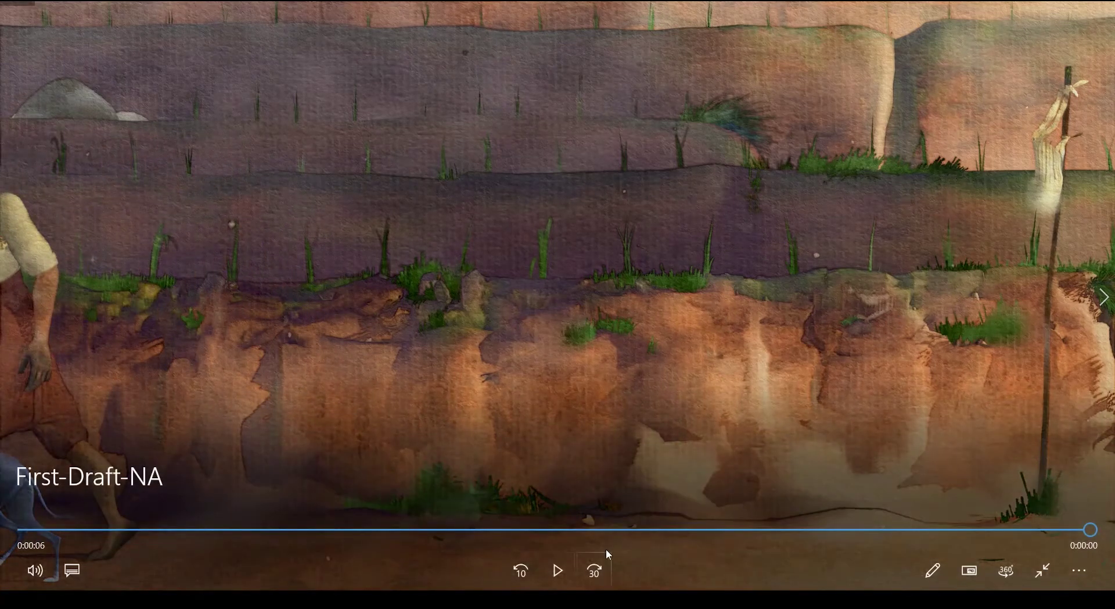
Replay the First-Draft-NA clip, exit full screen, and close Movies & TV
left_click(558, 570)
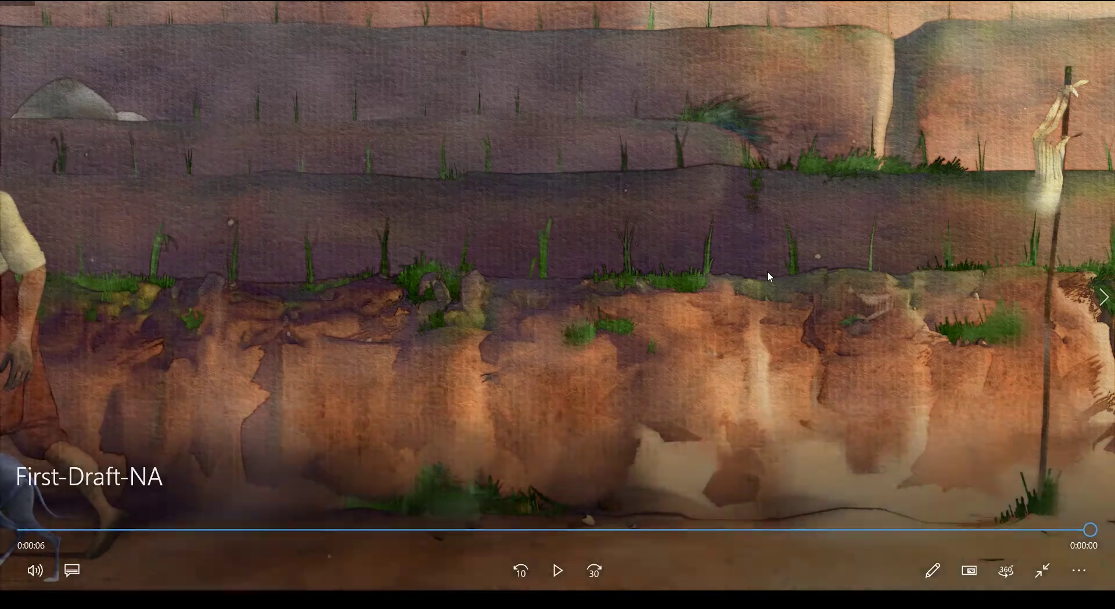
double_click(767, 271)
left_click(666, 157)
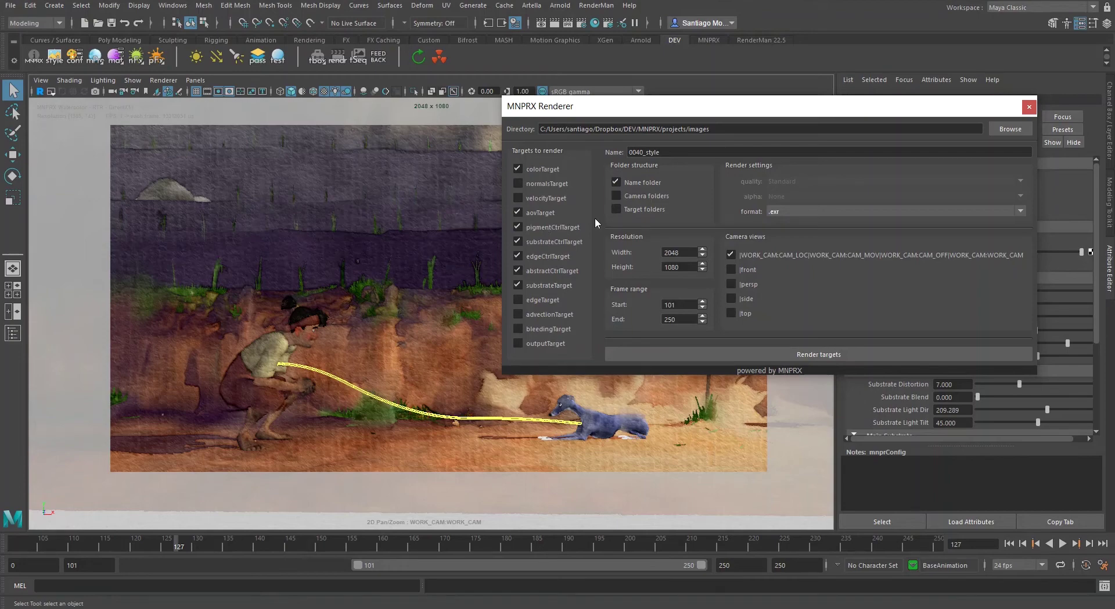
left_click_drag(609, 112, 597, 90)
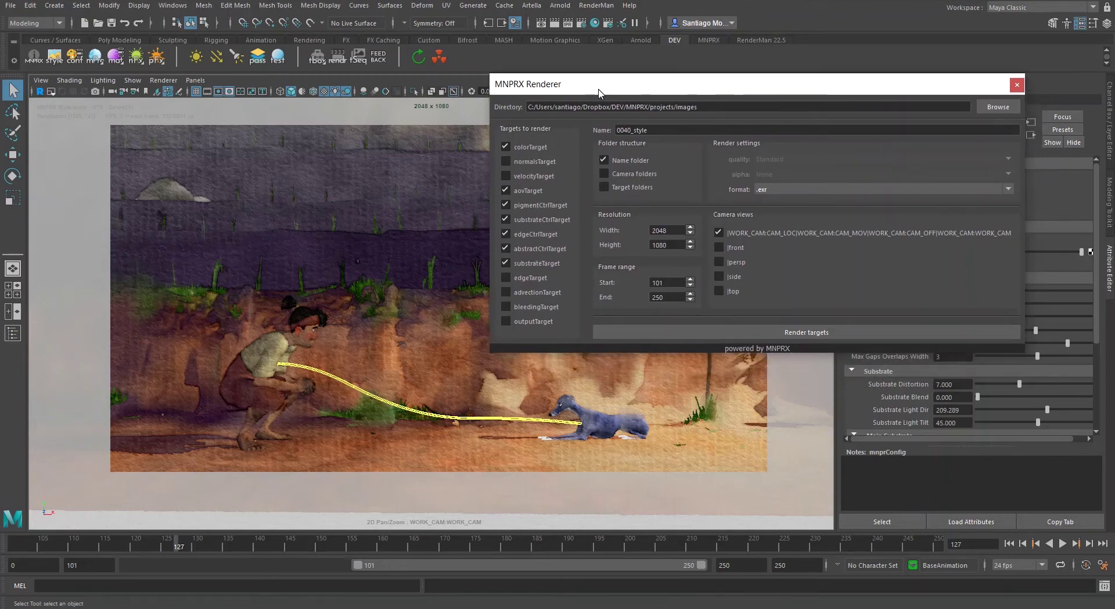
left_click(358, 58)
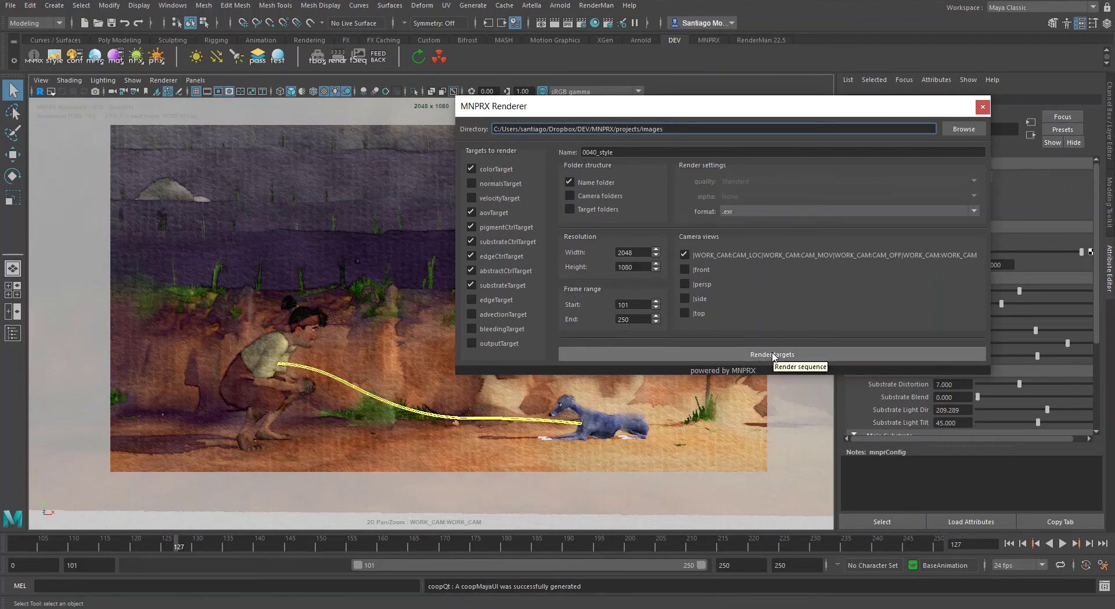
Open the First-Draft-AOVS folder inside Shot 40
key("alt+Tab")
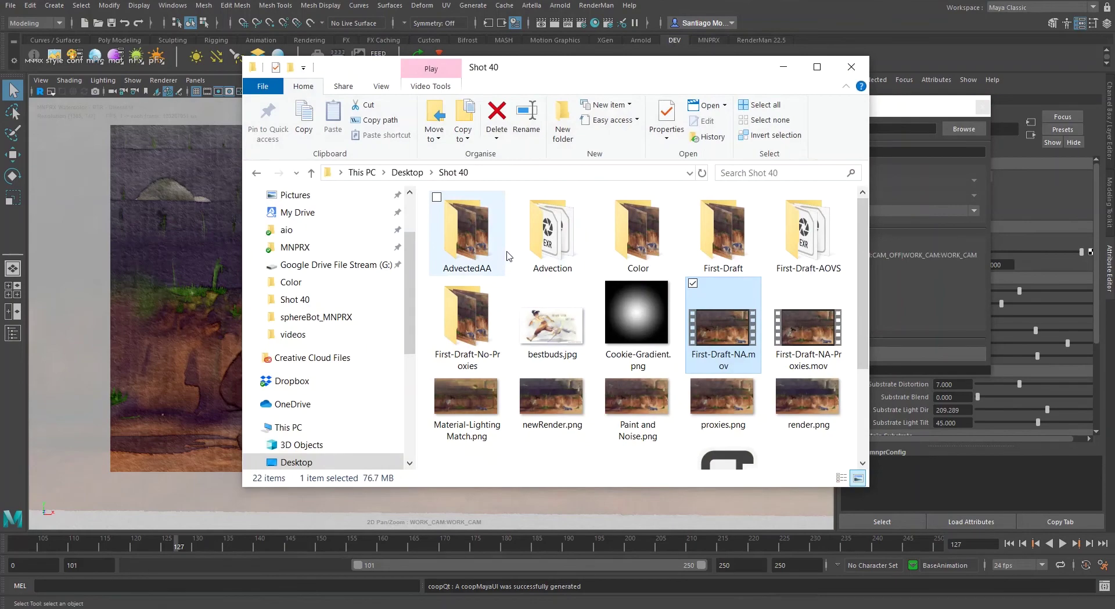
left_click(822, 265)
double_click(822, 264)
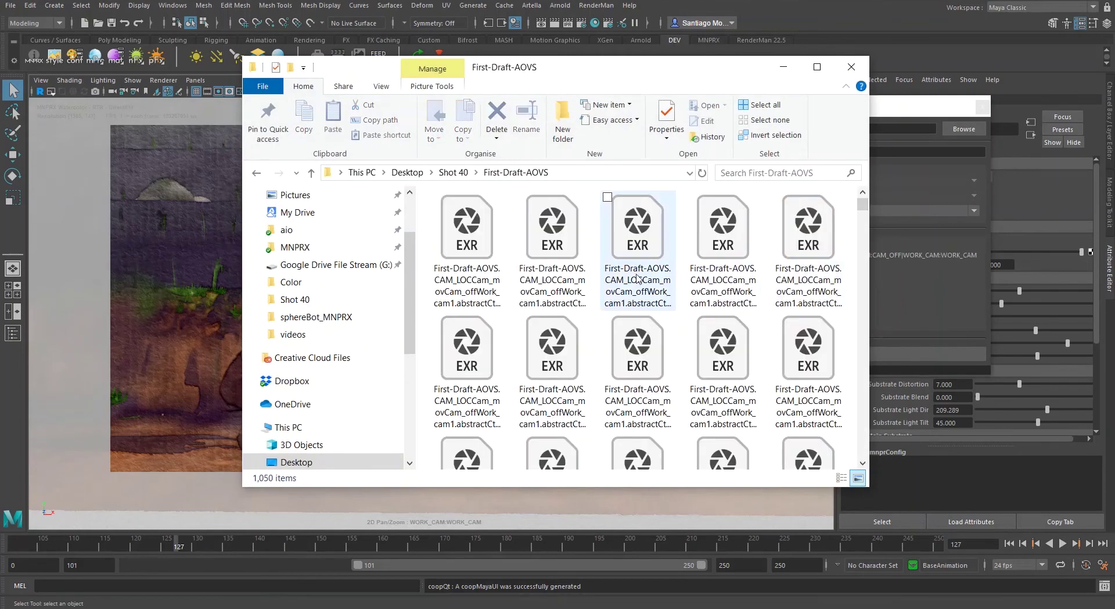
Scroll through the 1,050 EXR frames, then bring Nuke's watercolor_master3 script forward
scroll(638, 279, "down", 1)
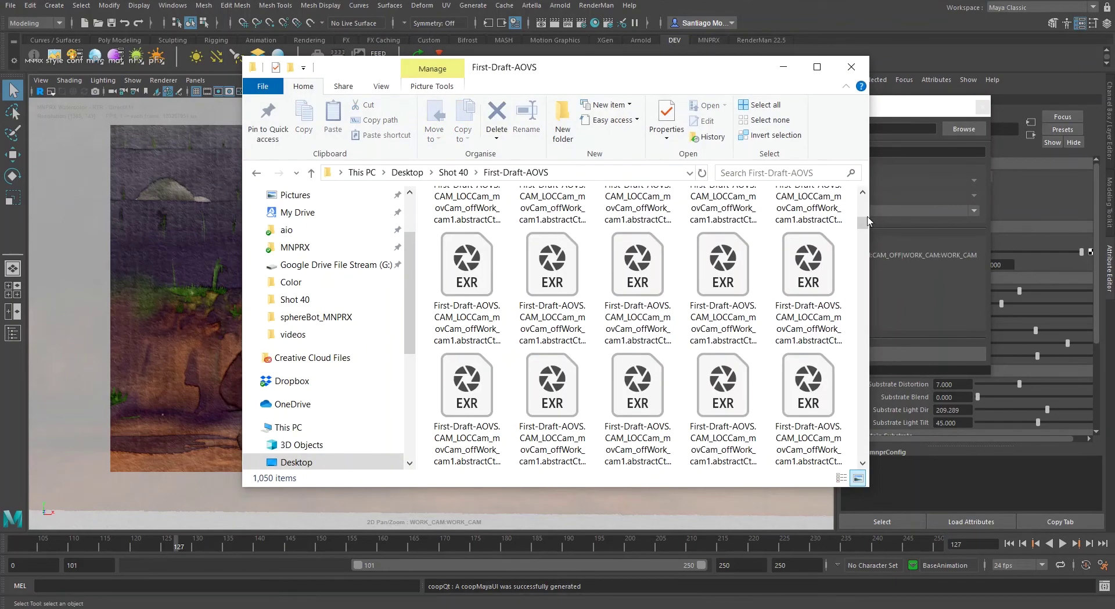
left_click_drag(862, 224, 862, 250)
key("super+Tab")
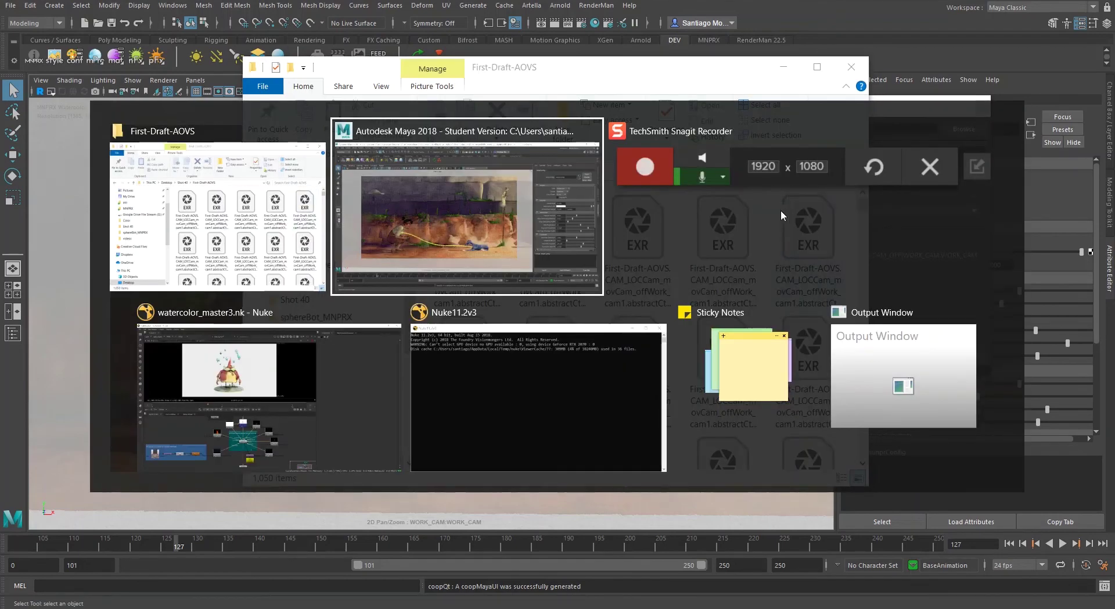
left_click(269, 395)
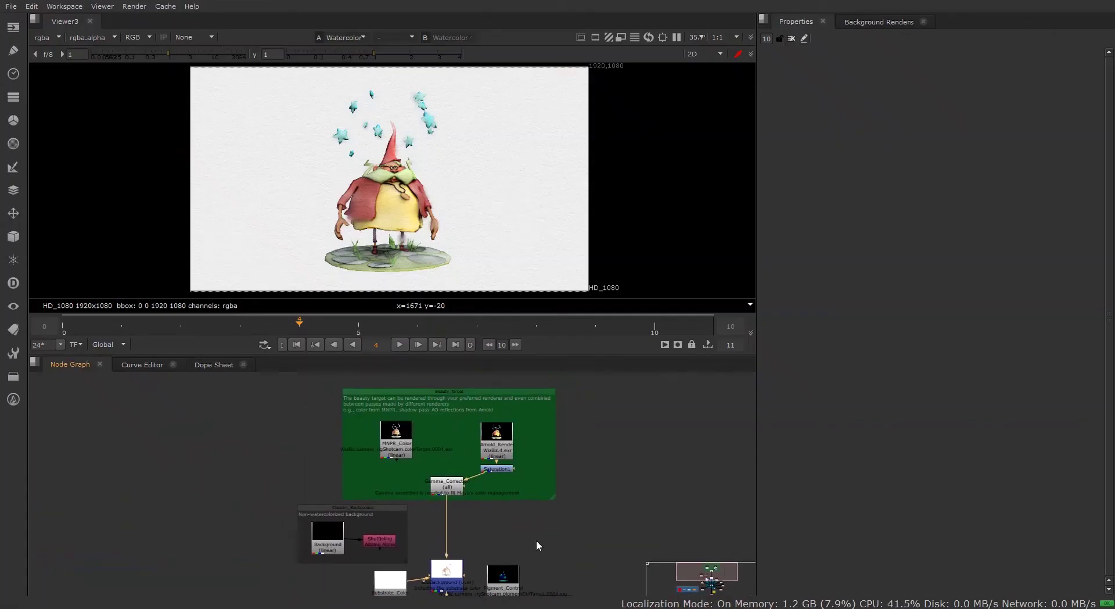